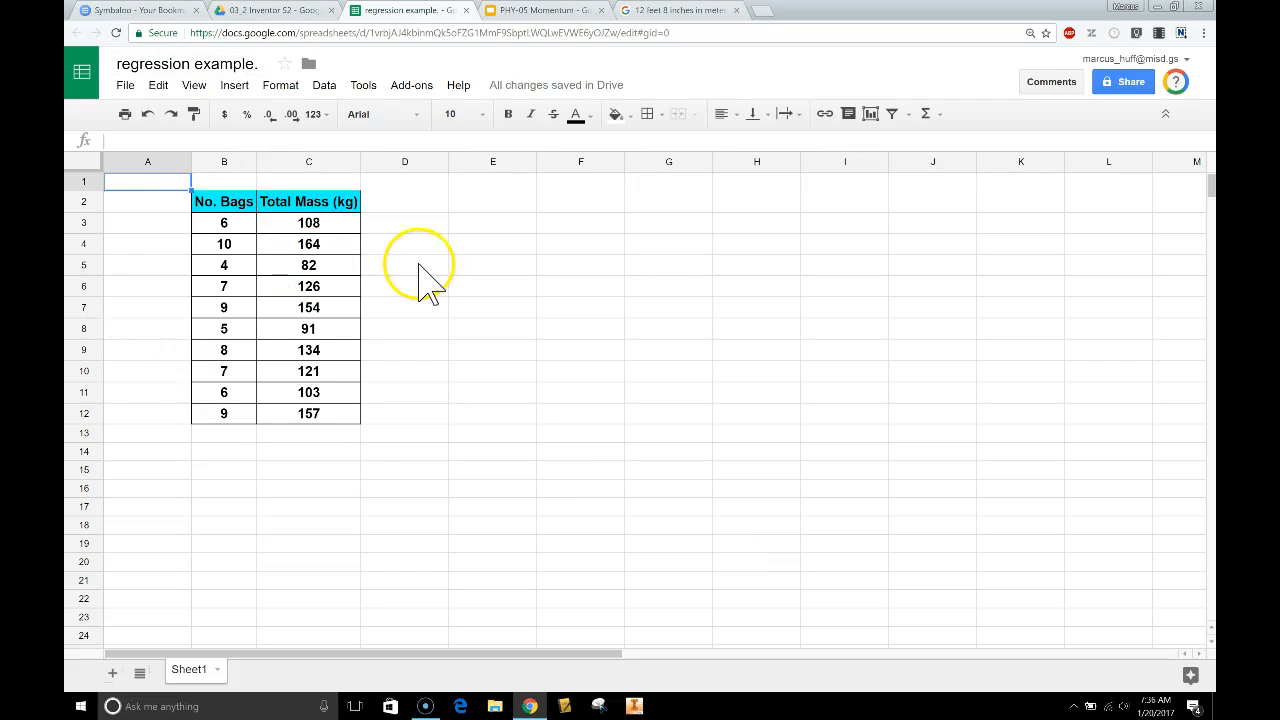
pyautogui.click(216, 161)
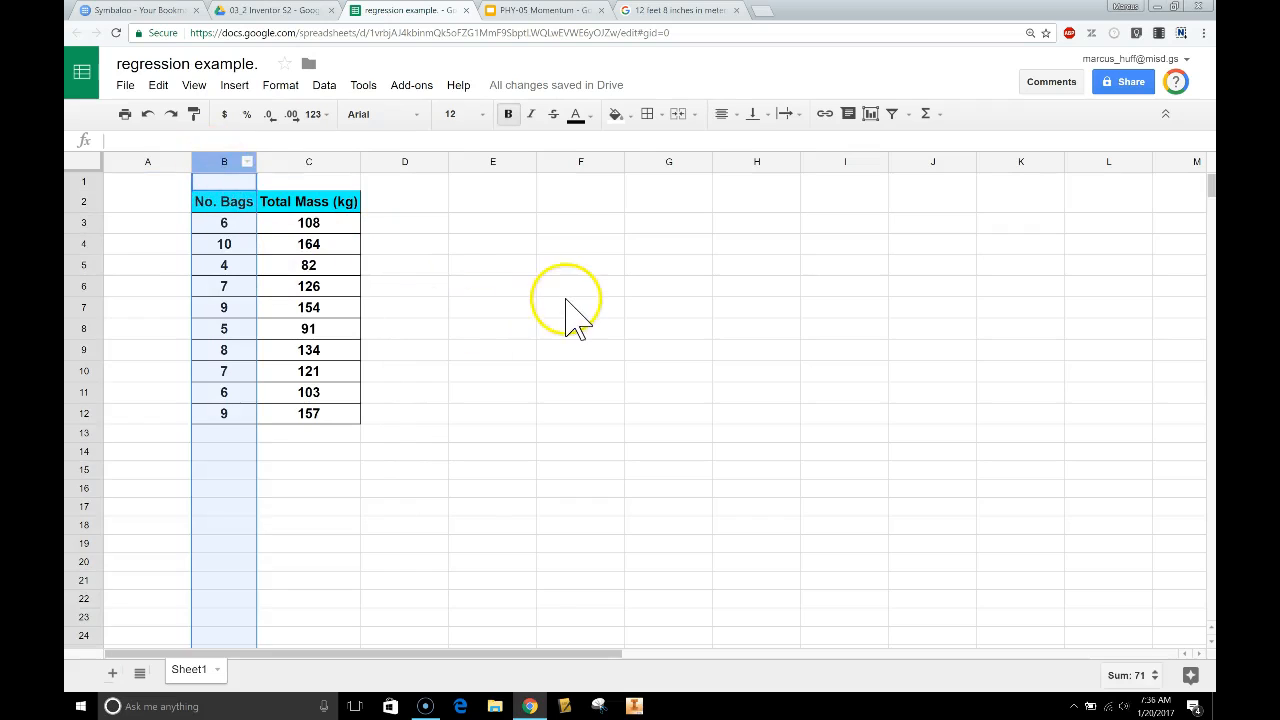
pyautogui.click(316, 160)
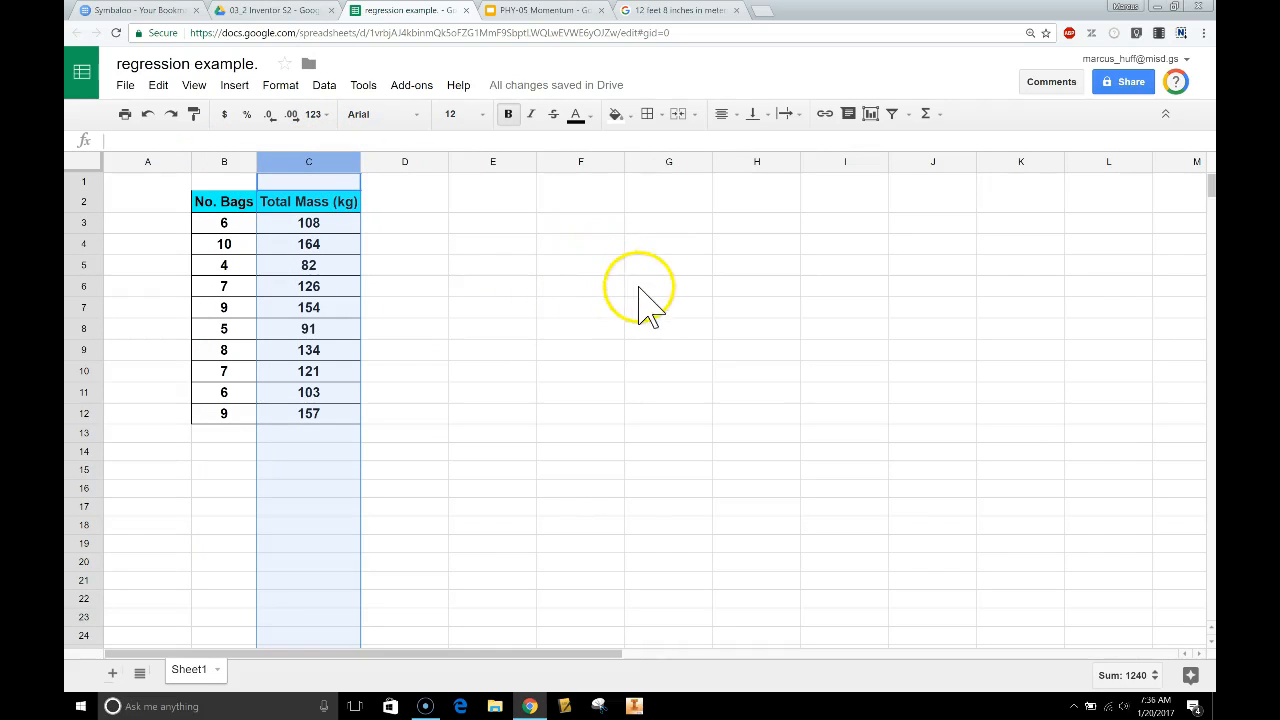
pyautogui.click(212, 203)
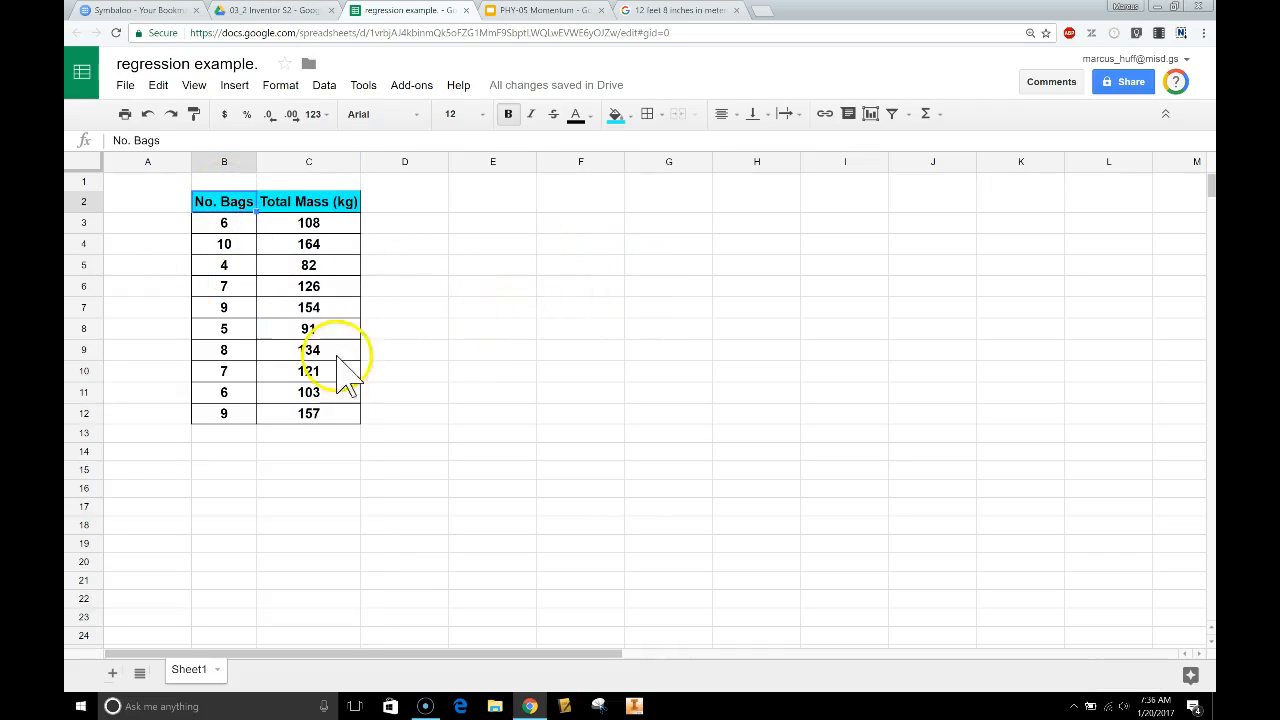
# - Create a scatter chart from the bags and total mass table in B2:C12, including its headers
pyautogui.moveTo(344, 408); pyautogui.dragTo(210, 207)
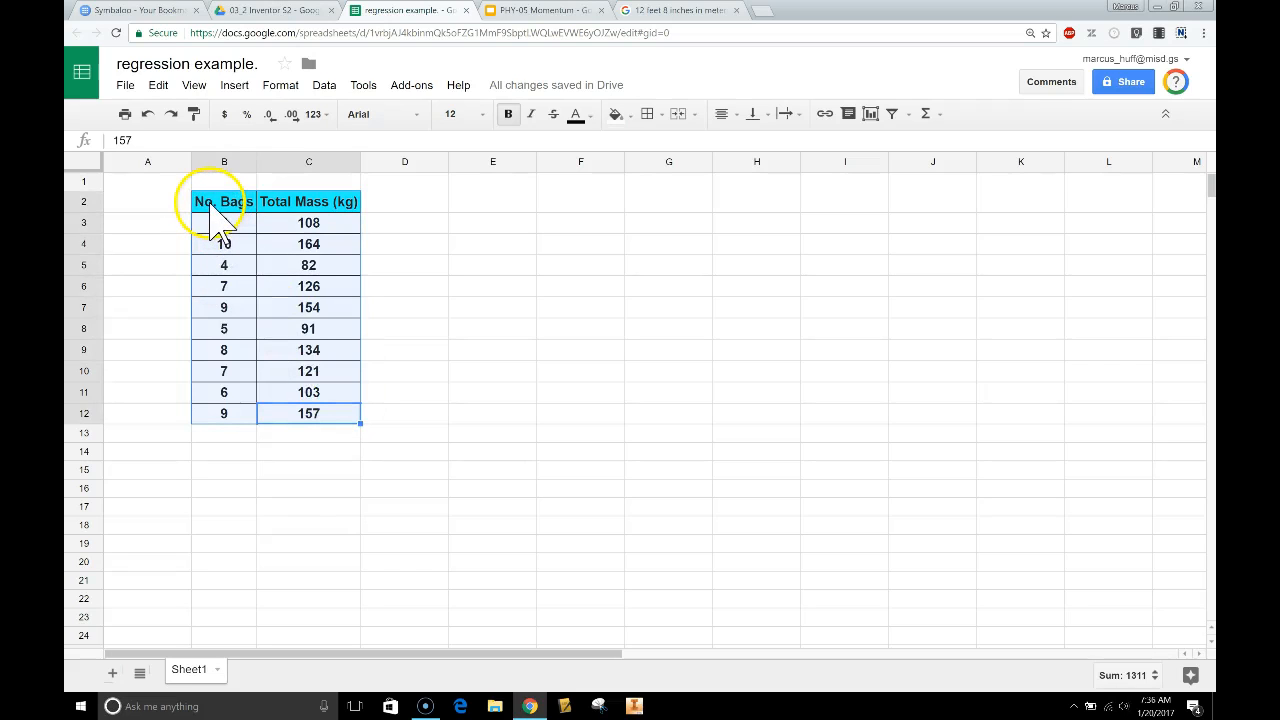
pyautogui.click(873, 117)
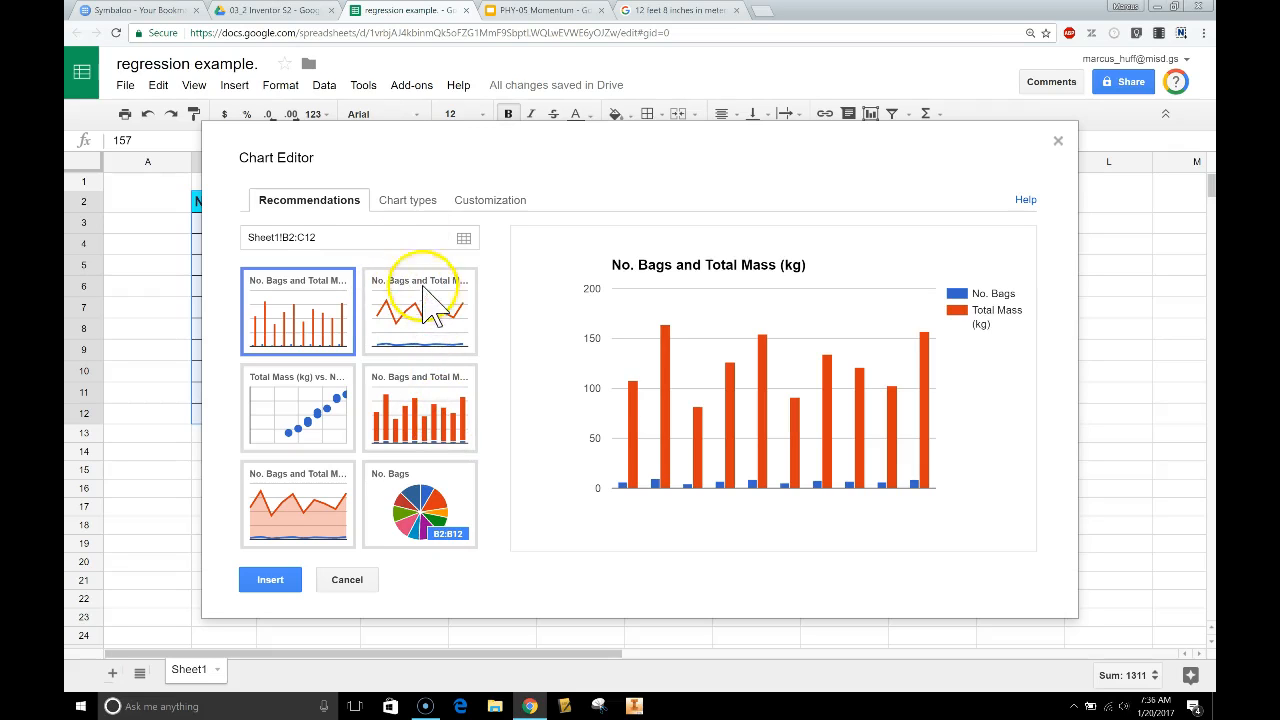
pyautogui.click(398, 210)
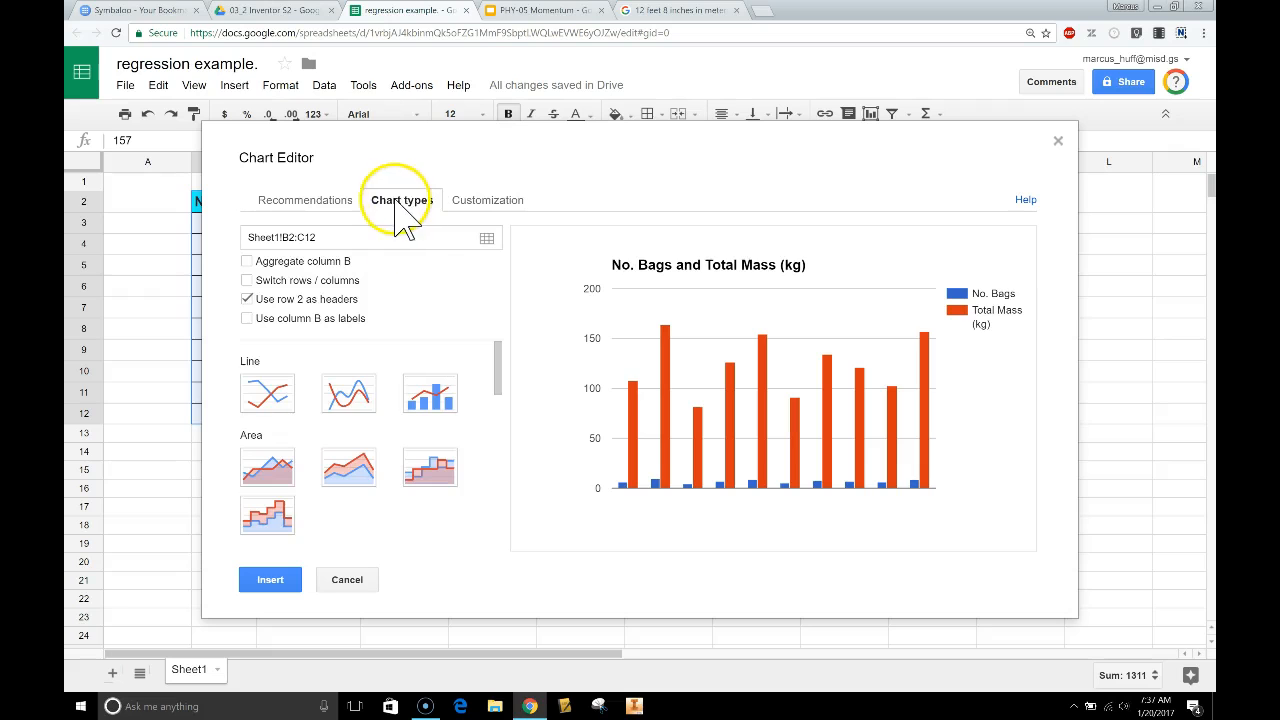
pyautogui.scroll(-1, 353, 425)
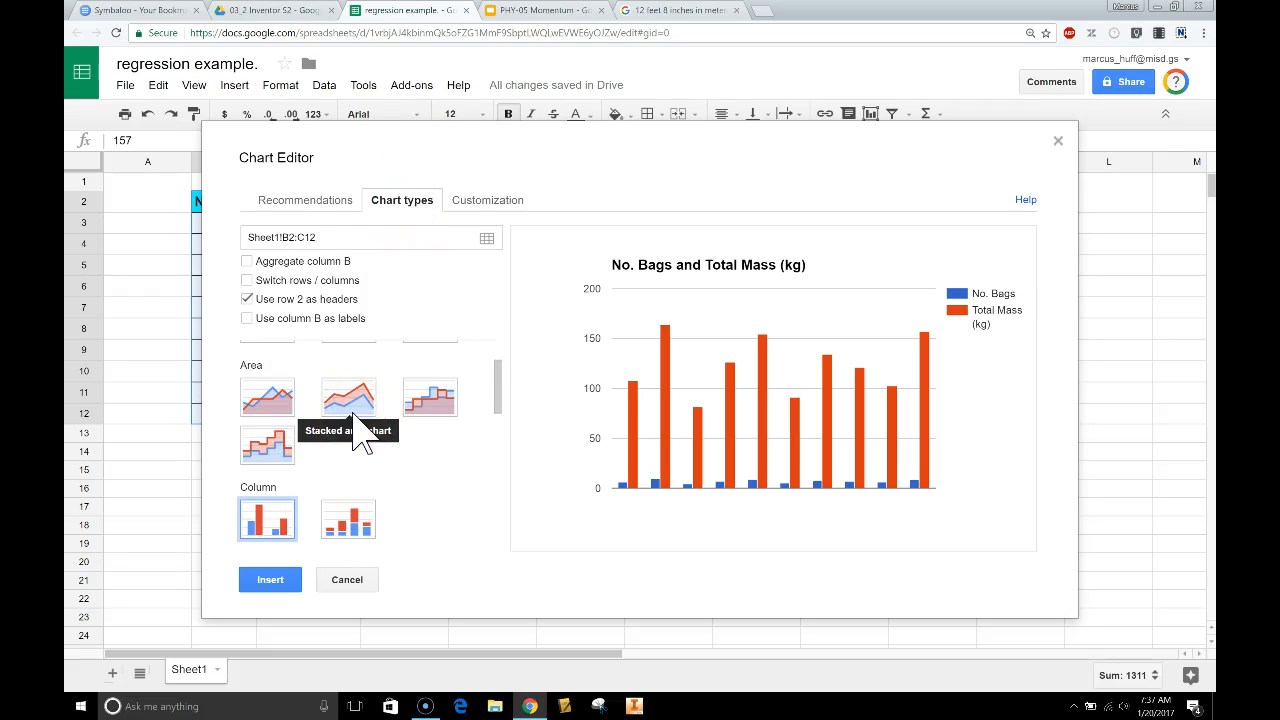
pyautogui.scroll(-2, 390, 430)
pyautogui.scroll(-2, 398, 430)
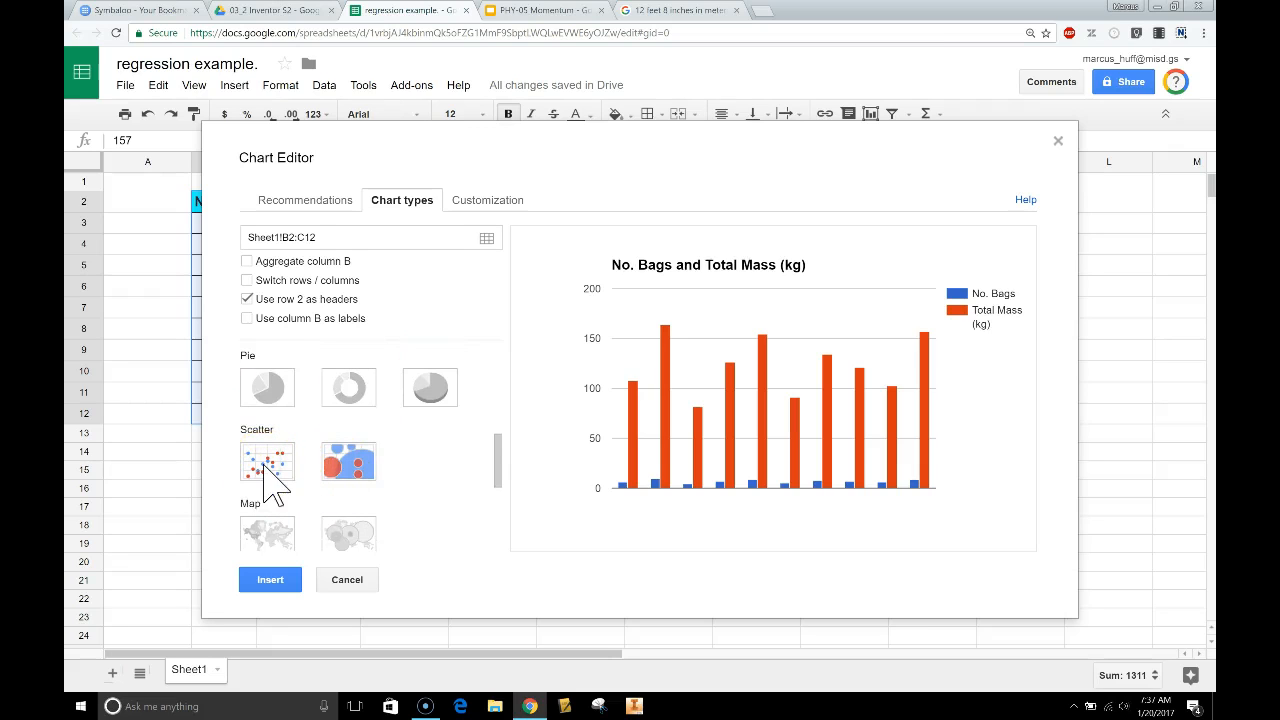
pyautogui.click(266, 466)
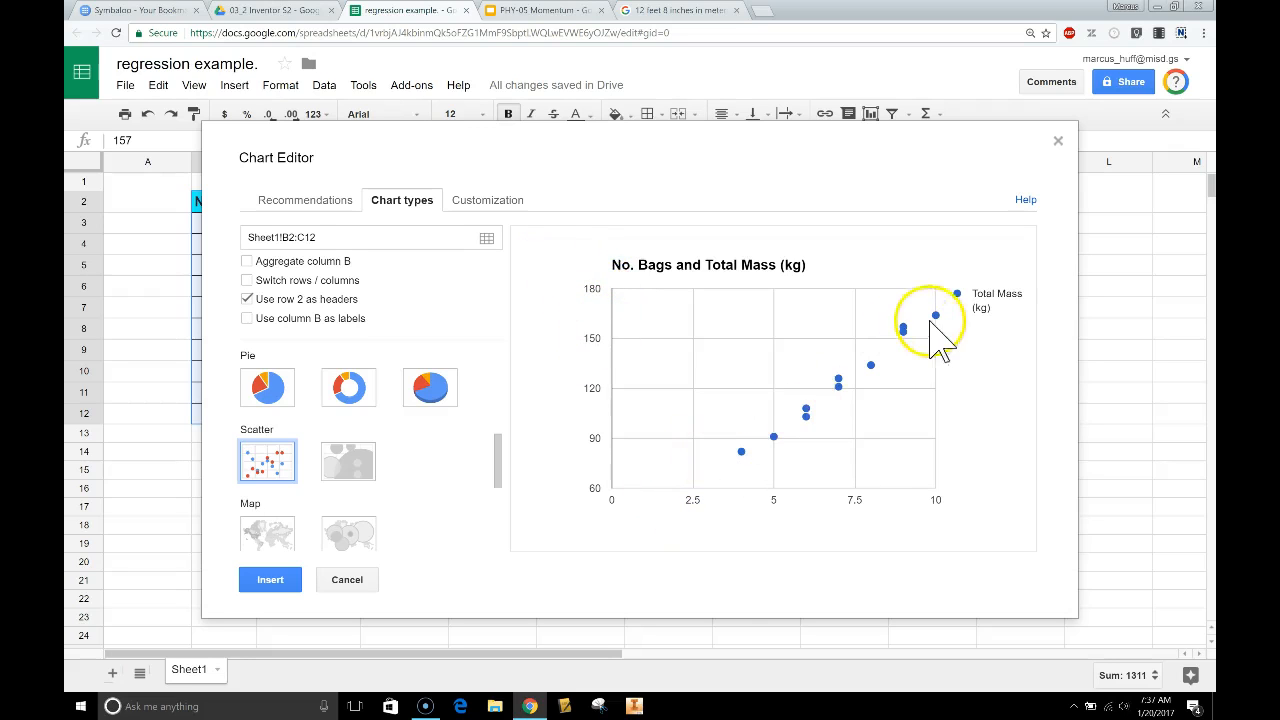
# - Customize the chart's left vertical axis so that its minimum value is 0
pyautogui.click(507, 222)
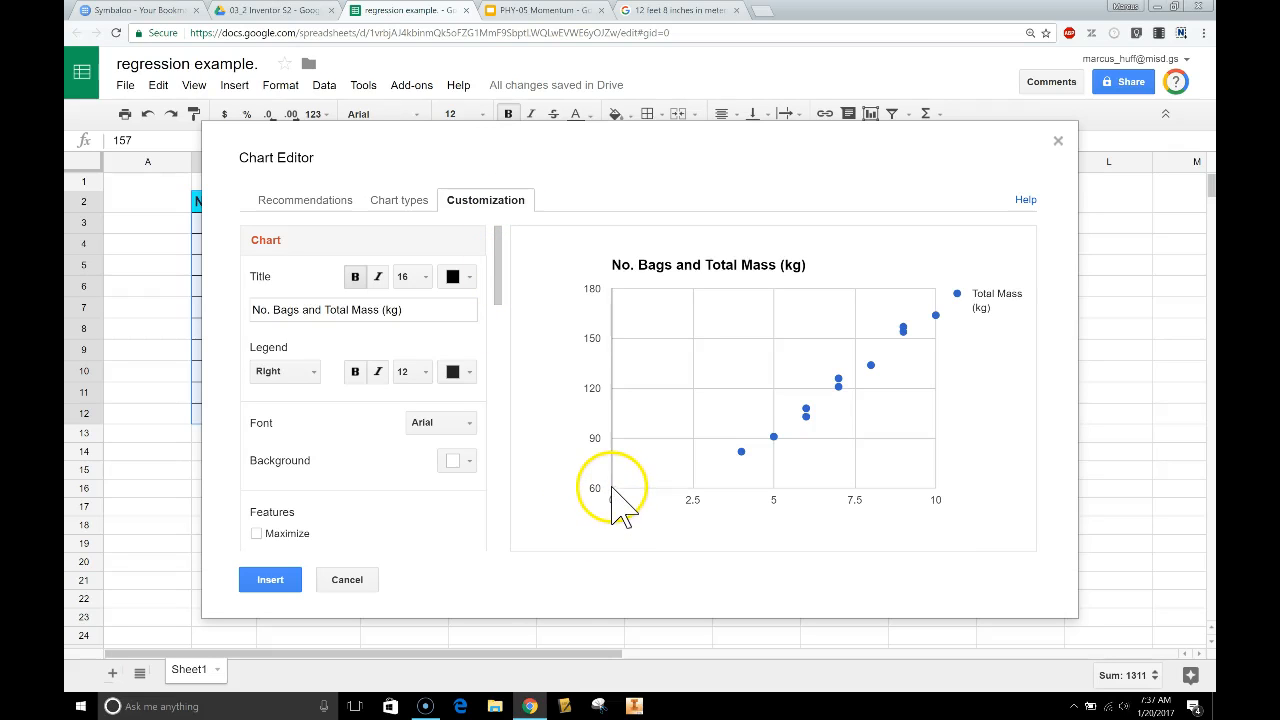
pyautogui.moveTo(498, 250); pyautogui.dragTo(497, 328)
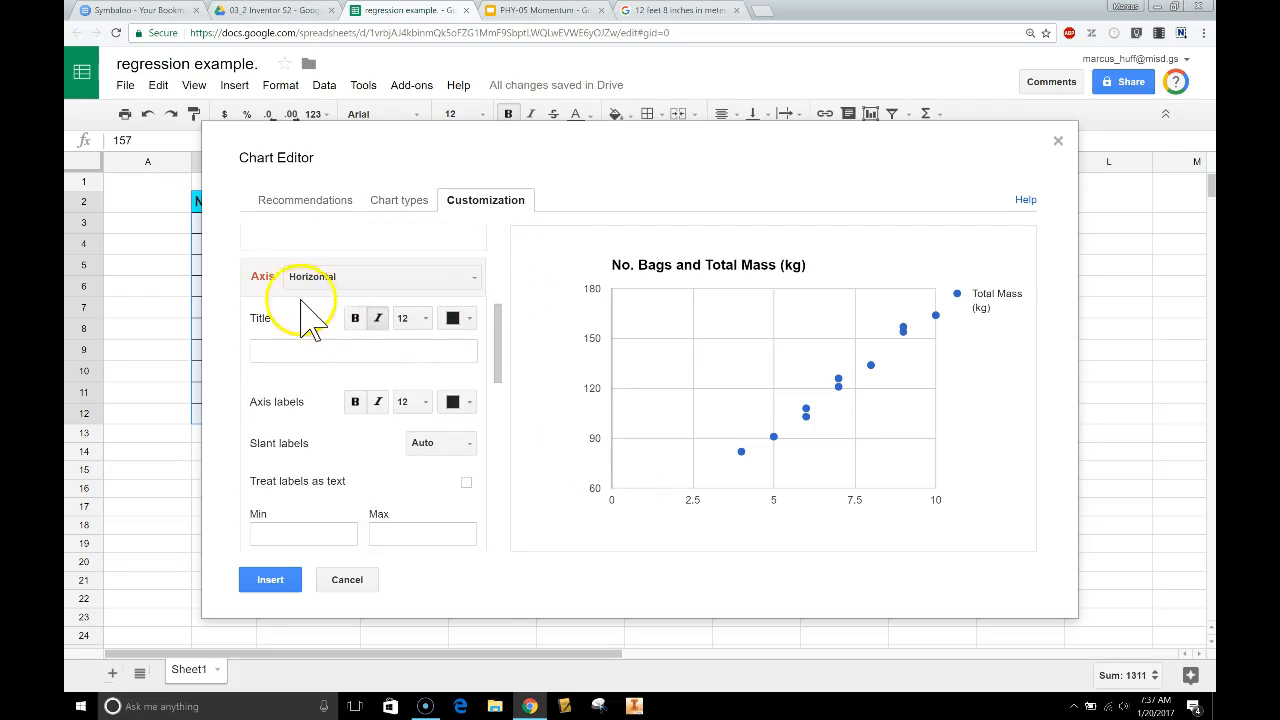
pyautogui.click(342, 281)
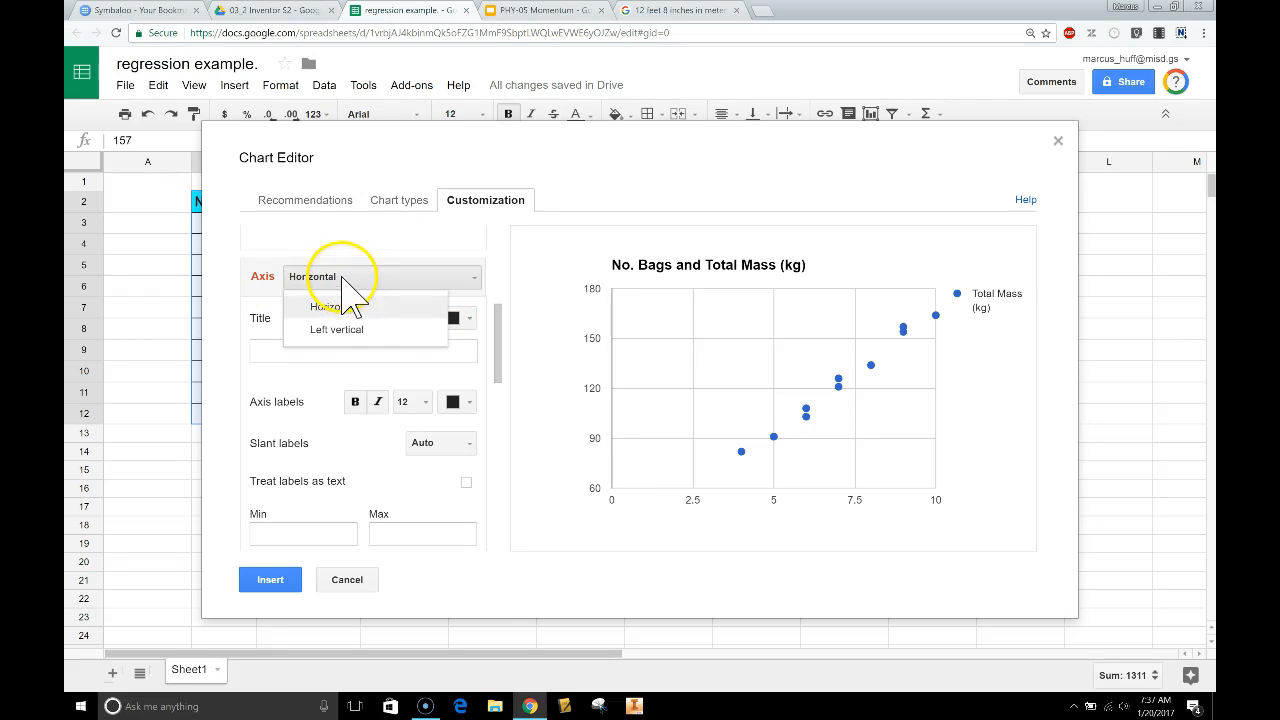
pyautogui.click(352, 332)
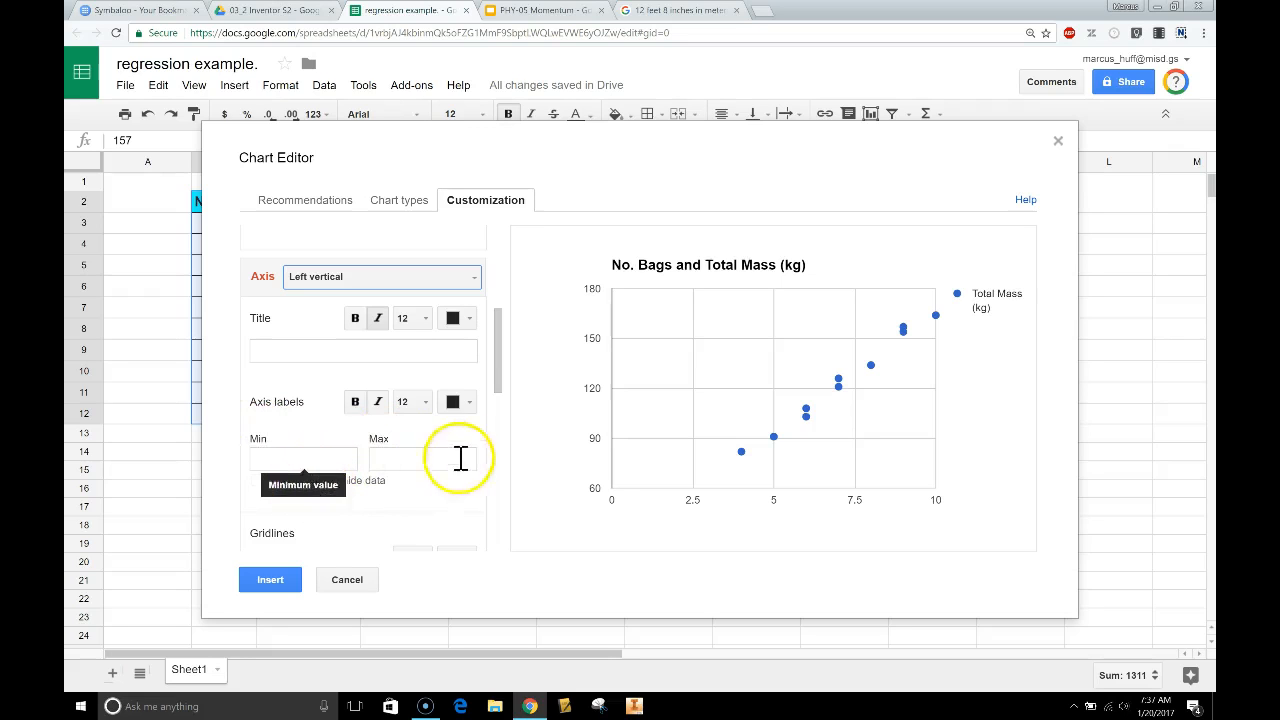
pyautogui.click(325, 460)
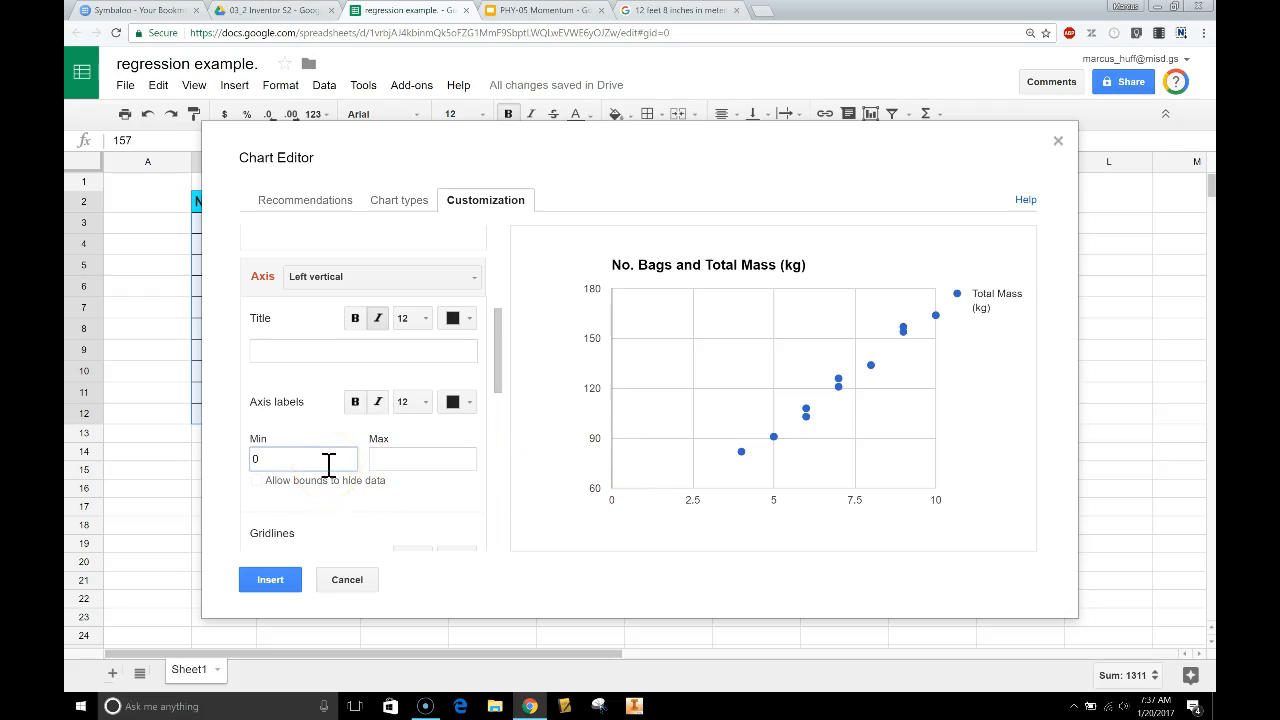
pyautogui.click(290, 350)
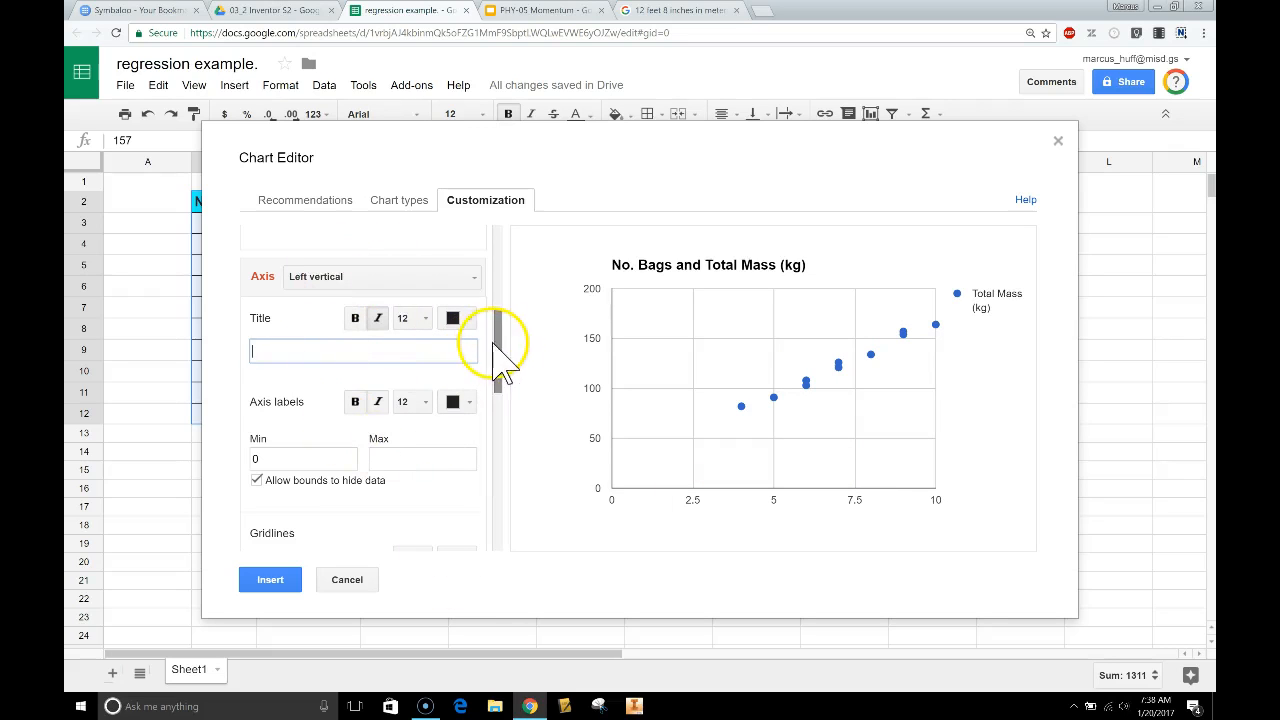
# - Add a linear trendline to the Total Mass (kg) series
pyautogui.moveTo(496, 352); pyautogui.dragTo(458, 552)
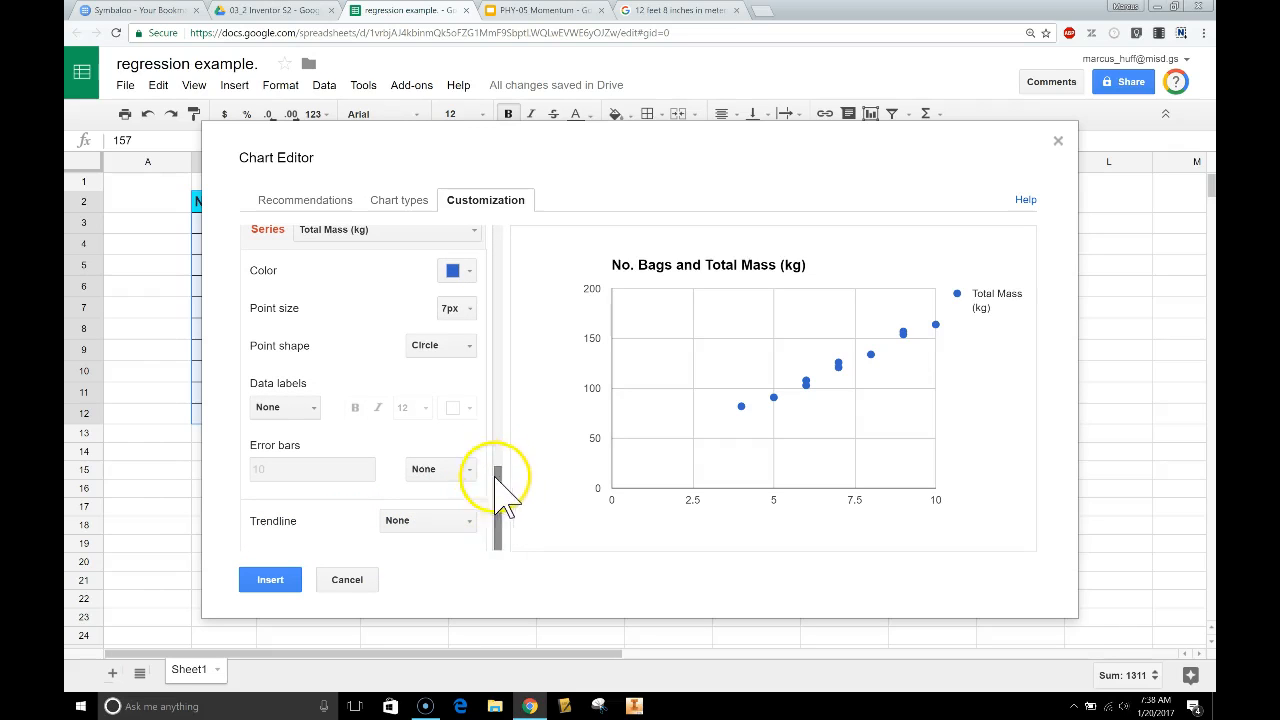
pyautogui.click(428, 525)
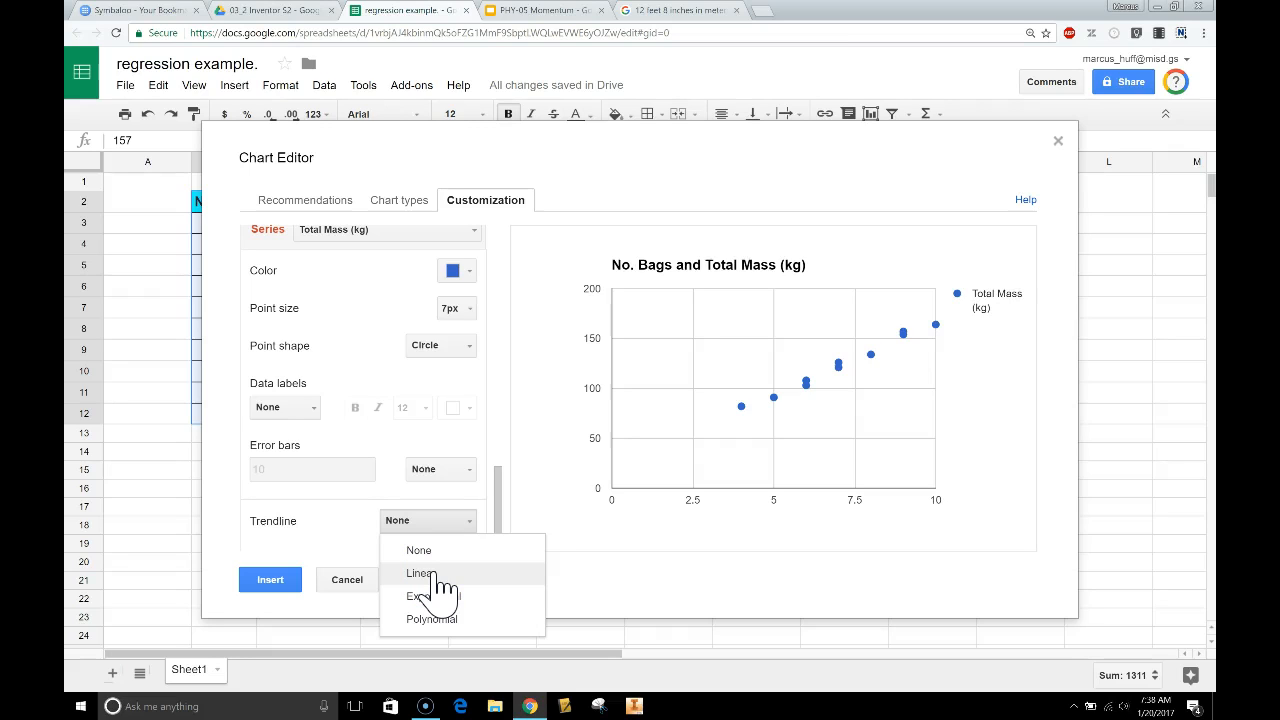
pyautogui.click(436, 574)
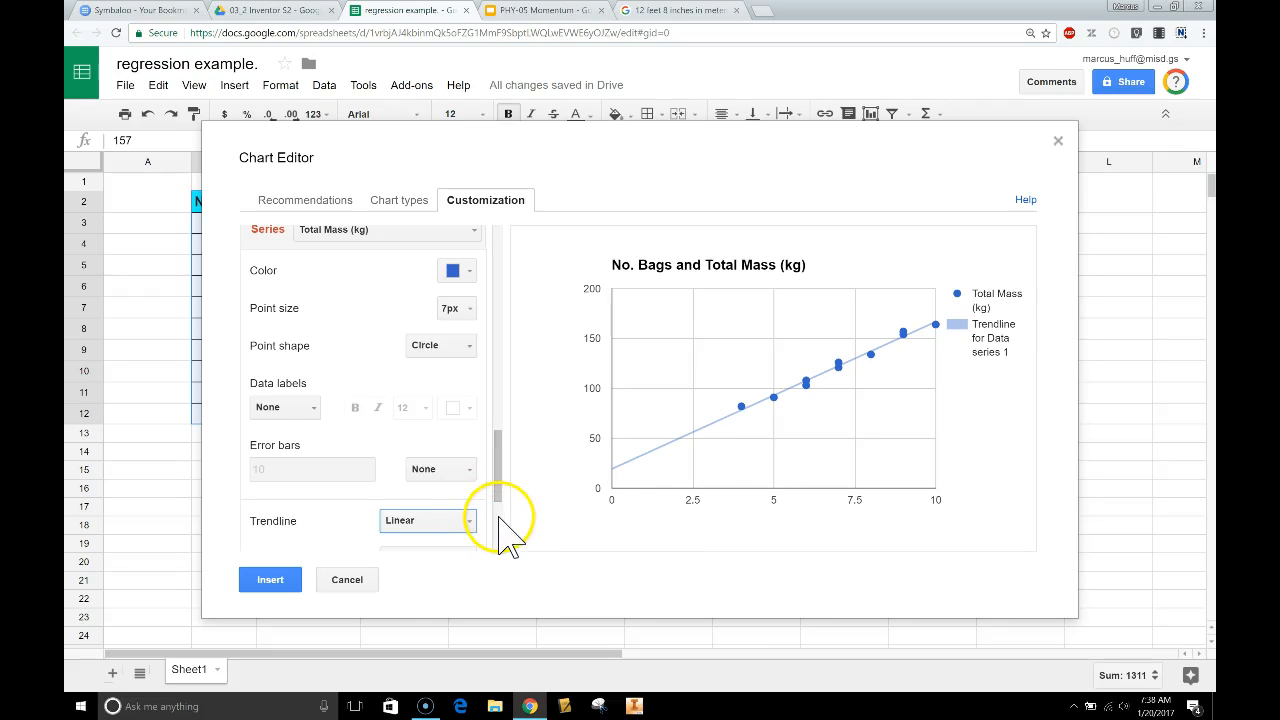
# - Label the trendline with its equation and show the R² value
pyautogui.moveTo(500, 512); pyautogui.dragTo(495, 553)
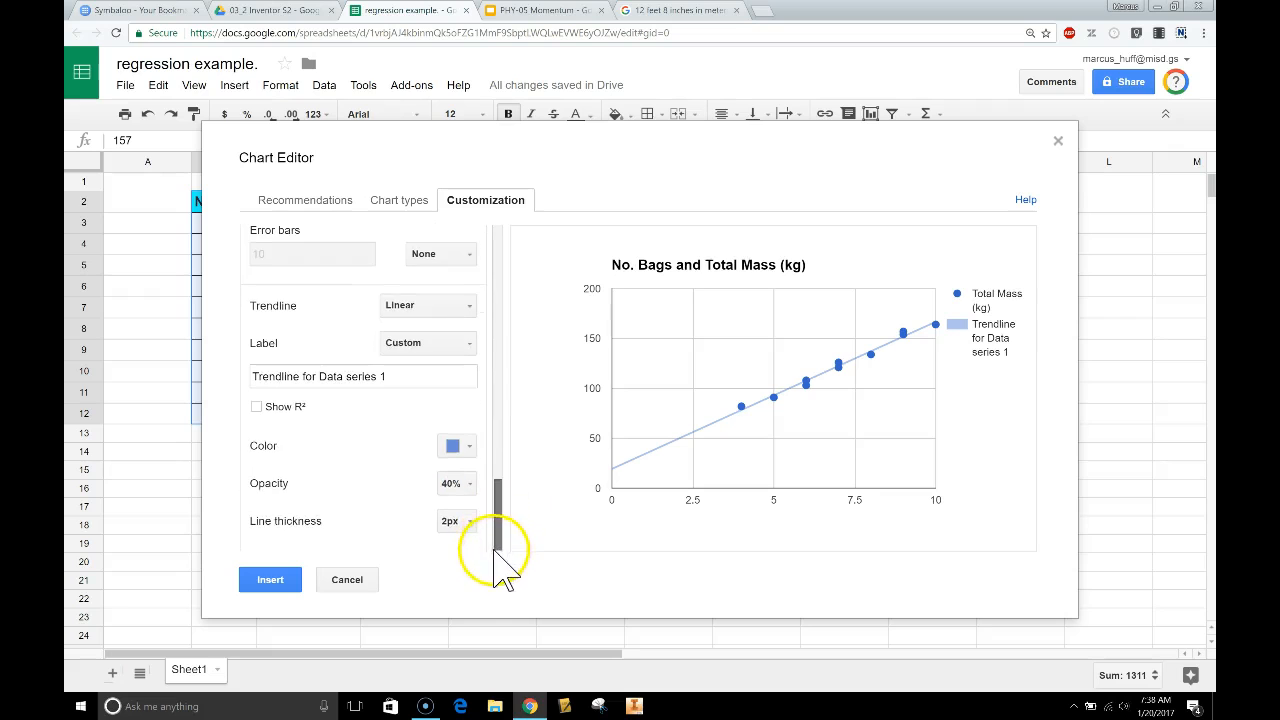
pyautogui.click(428, 345)
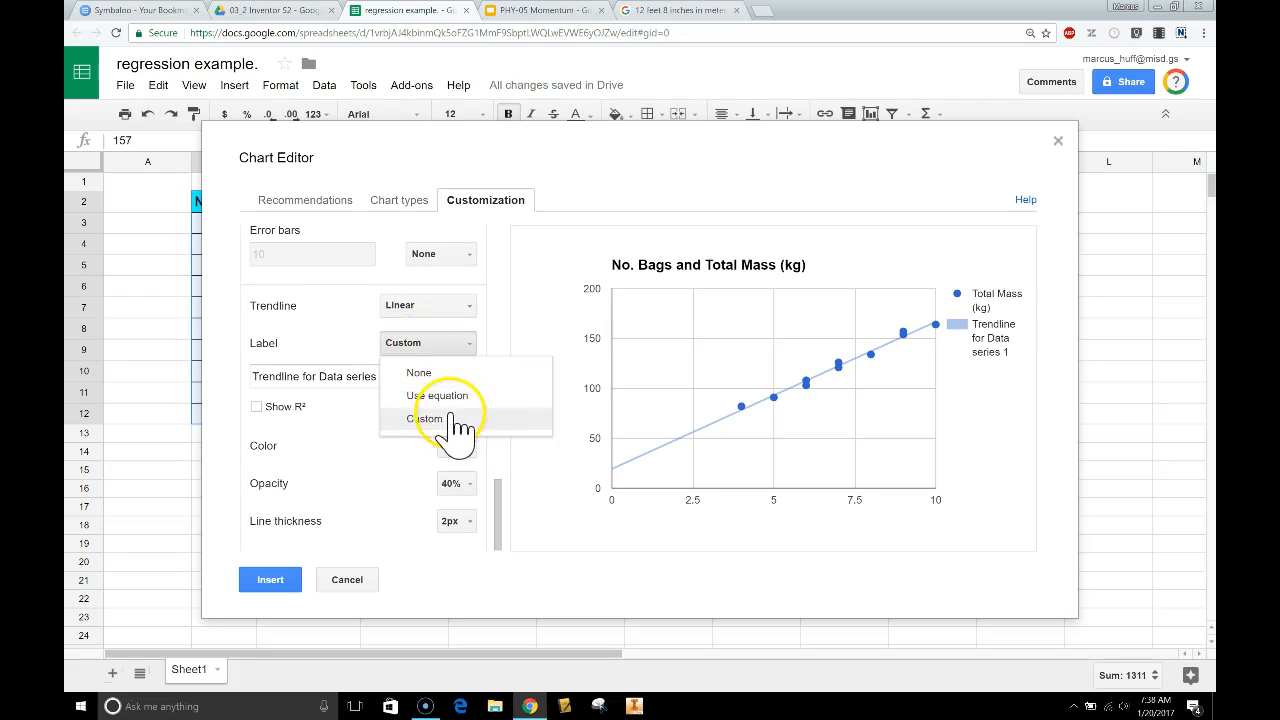
pyautogui.click(437, 396)
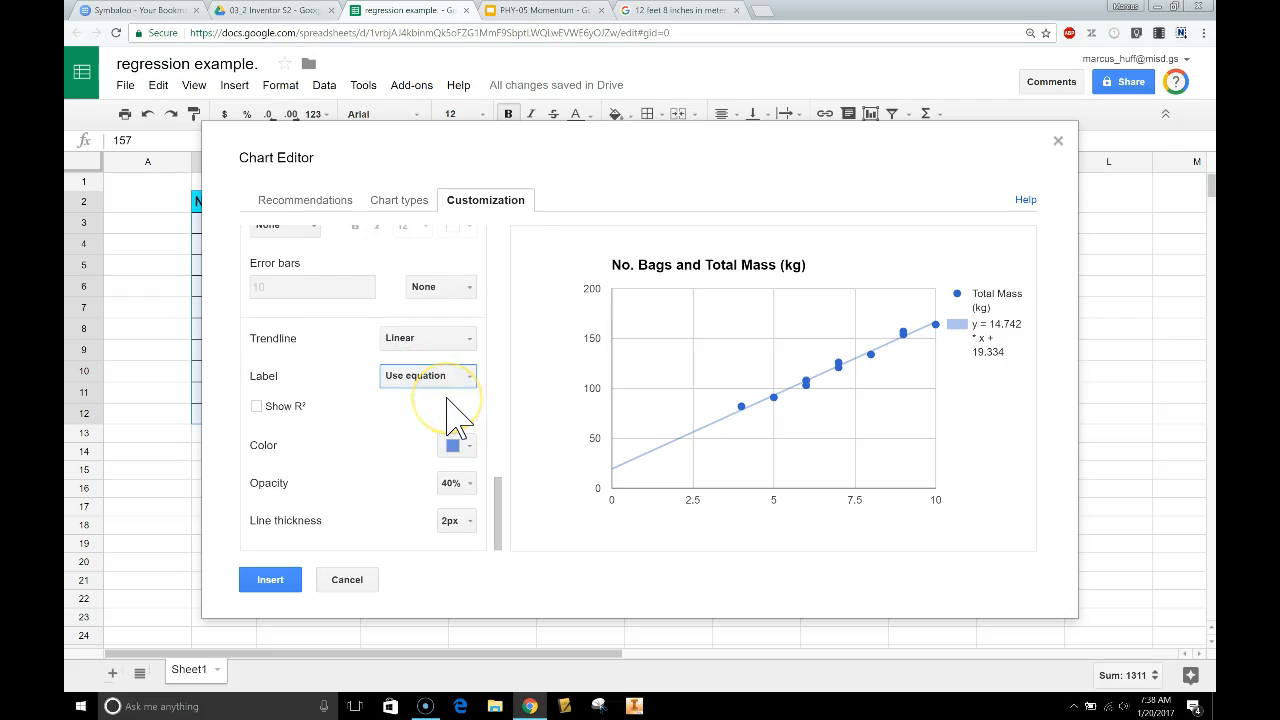
pyautogui.click(257, 407)
# - Insert the chart into the sheet and move it beside the data table, starting at column D
pyautogui.moveTo(505, 530); pyautogui.dragTo(534, 557)
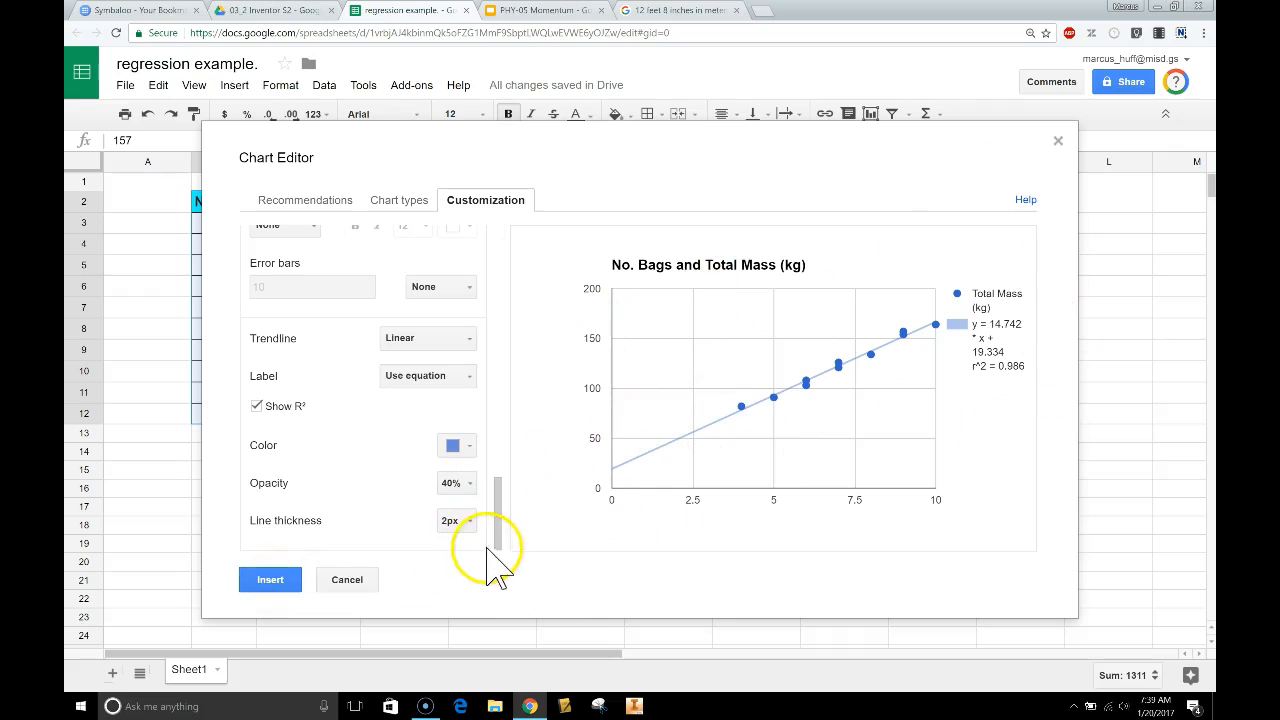
pyautogui.click(272, 580)
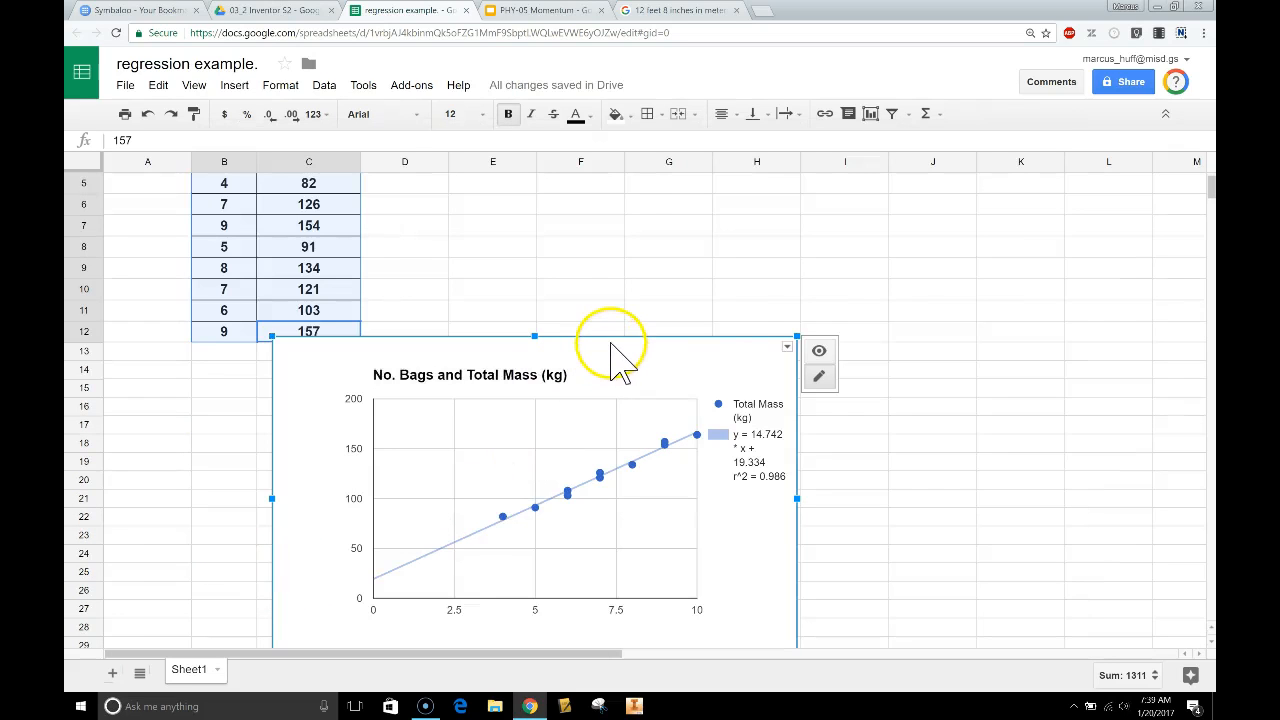
pyautogui.moveTo(678, 368); pyautogui.dragTo(808, 240)
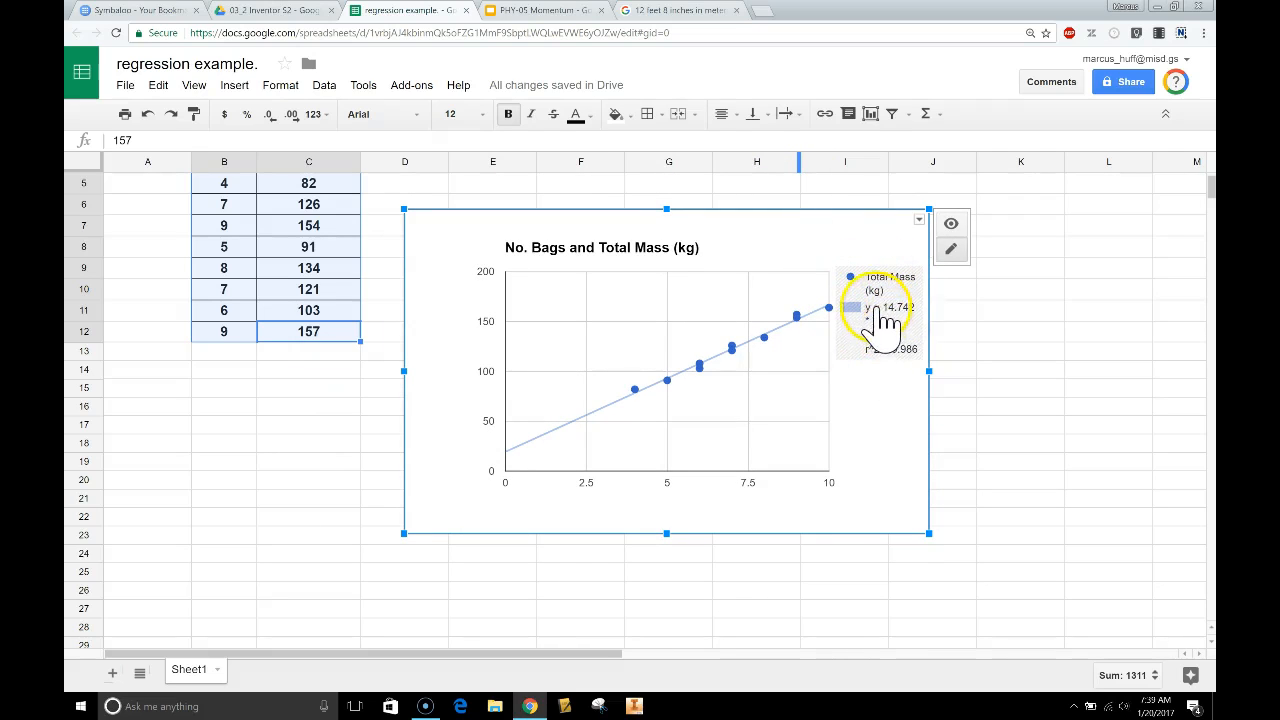
# - Try smaller font sizes for the chart legend and settle on size 9
pyautogui.rightClick(874, 307)
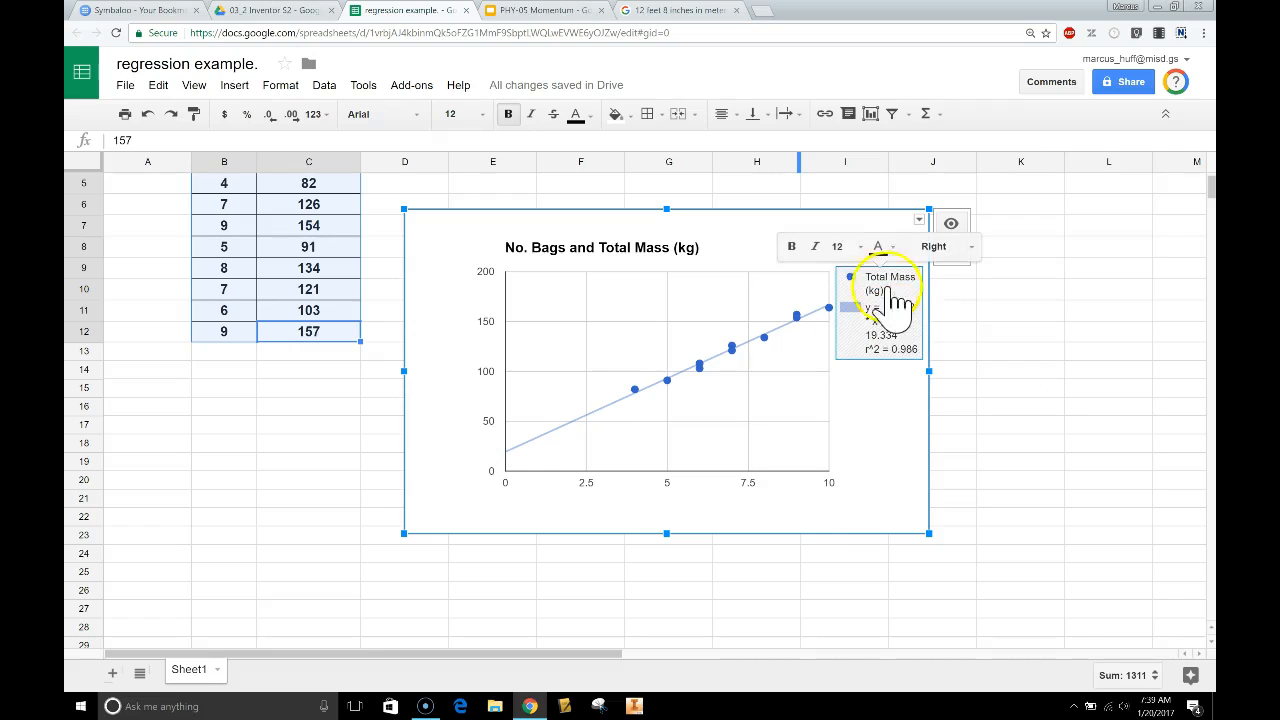
pyautogui.click(861, 249)
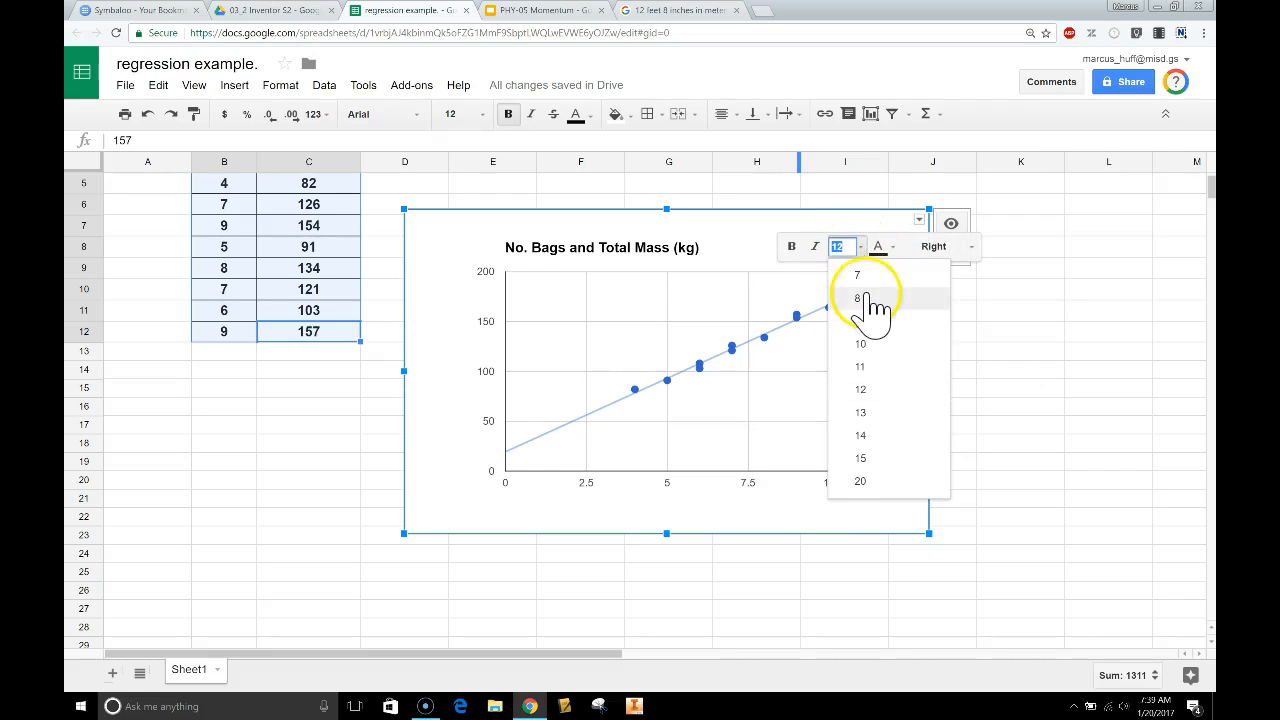
pyautogui.click(860, 298)
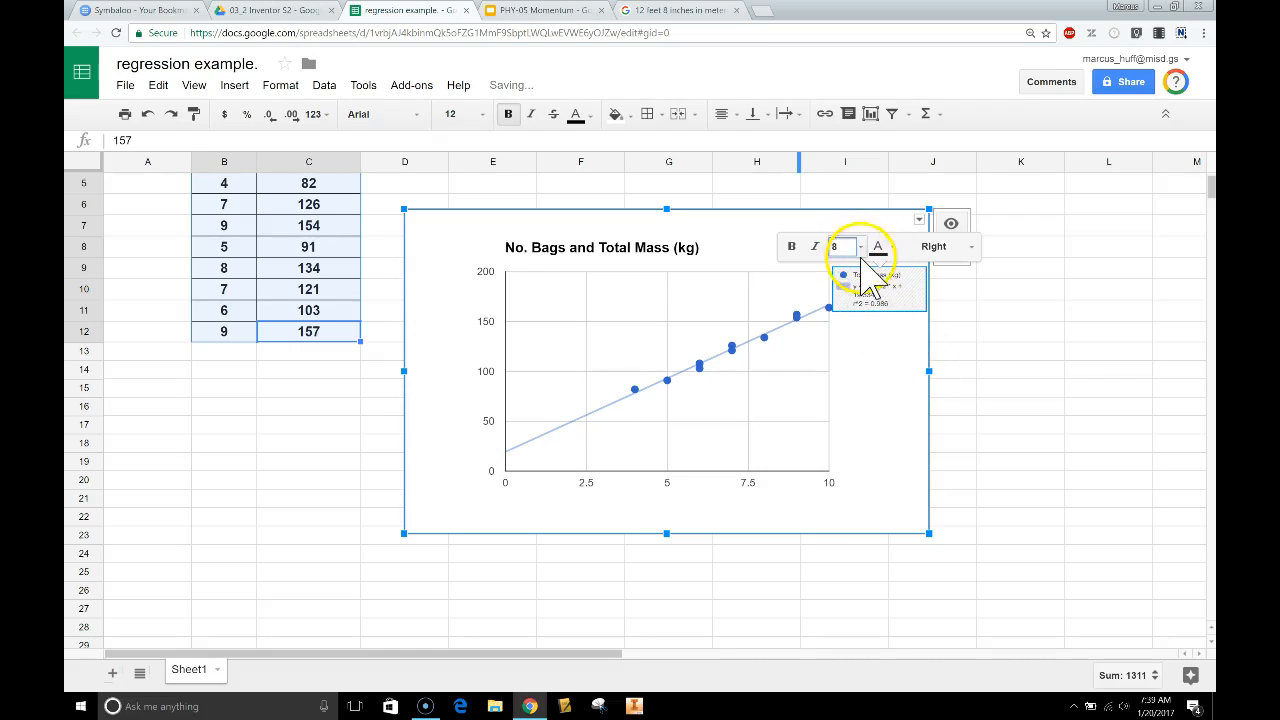
pyautogui.click(860, 251)
pyautogui.click(856, 277)
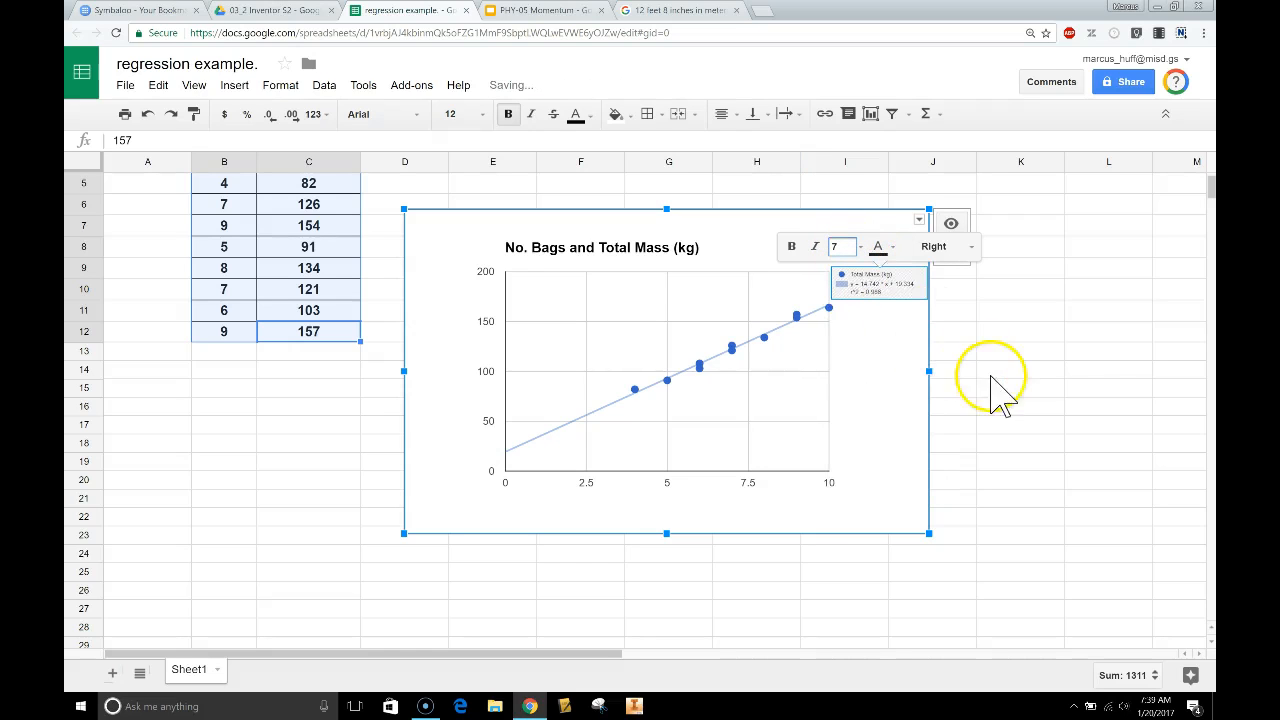
pyautogui.click(862, 247)
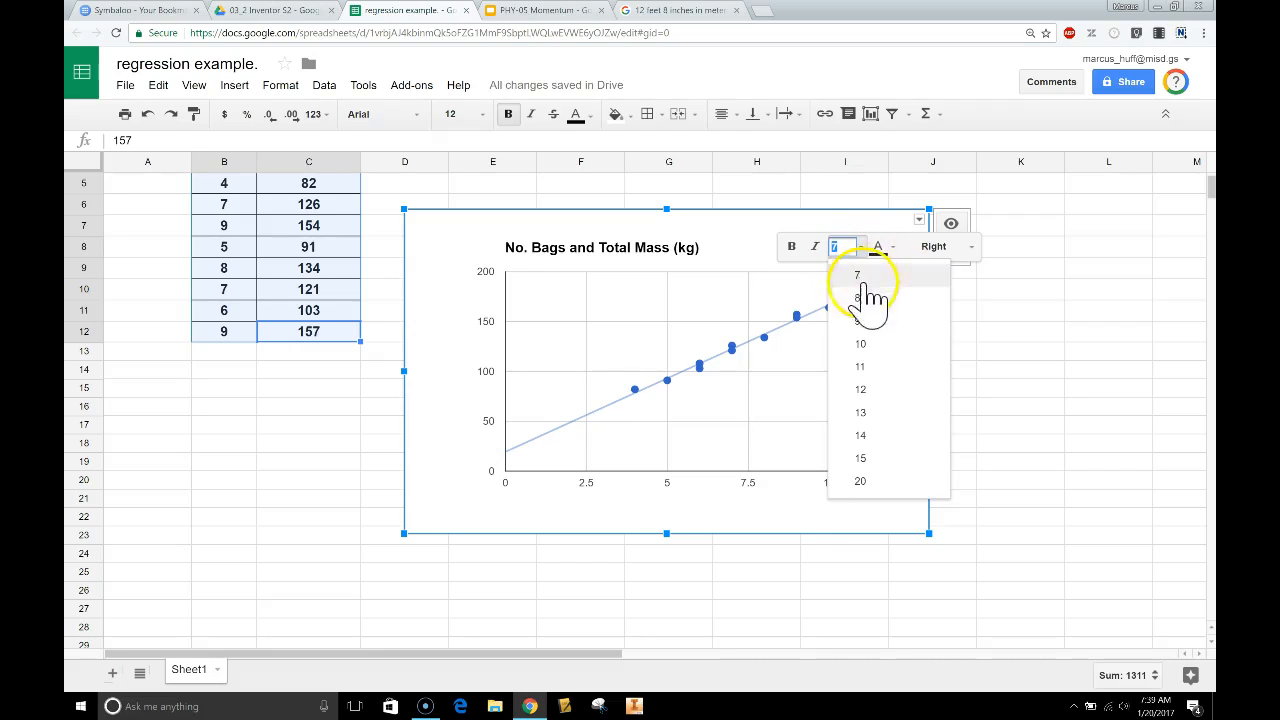
pyautogui.click(864, 316)
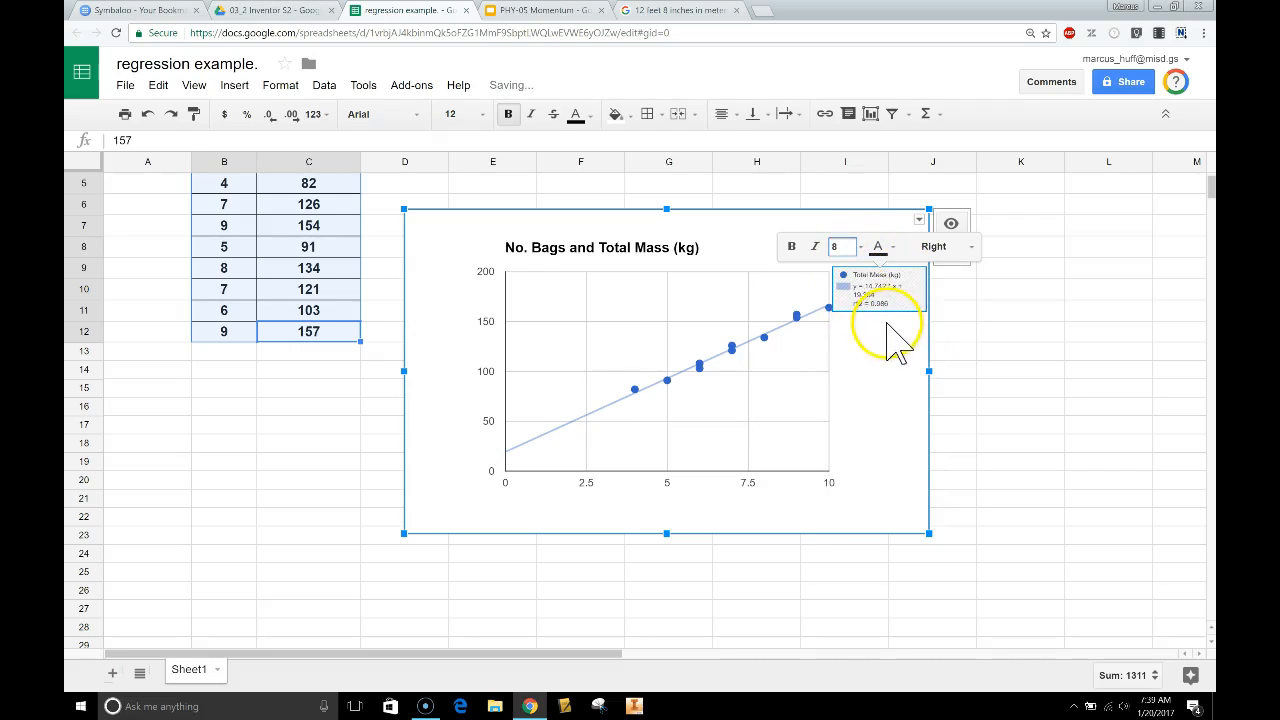
pyautogui.click(861, 248)
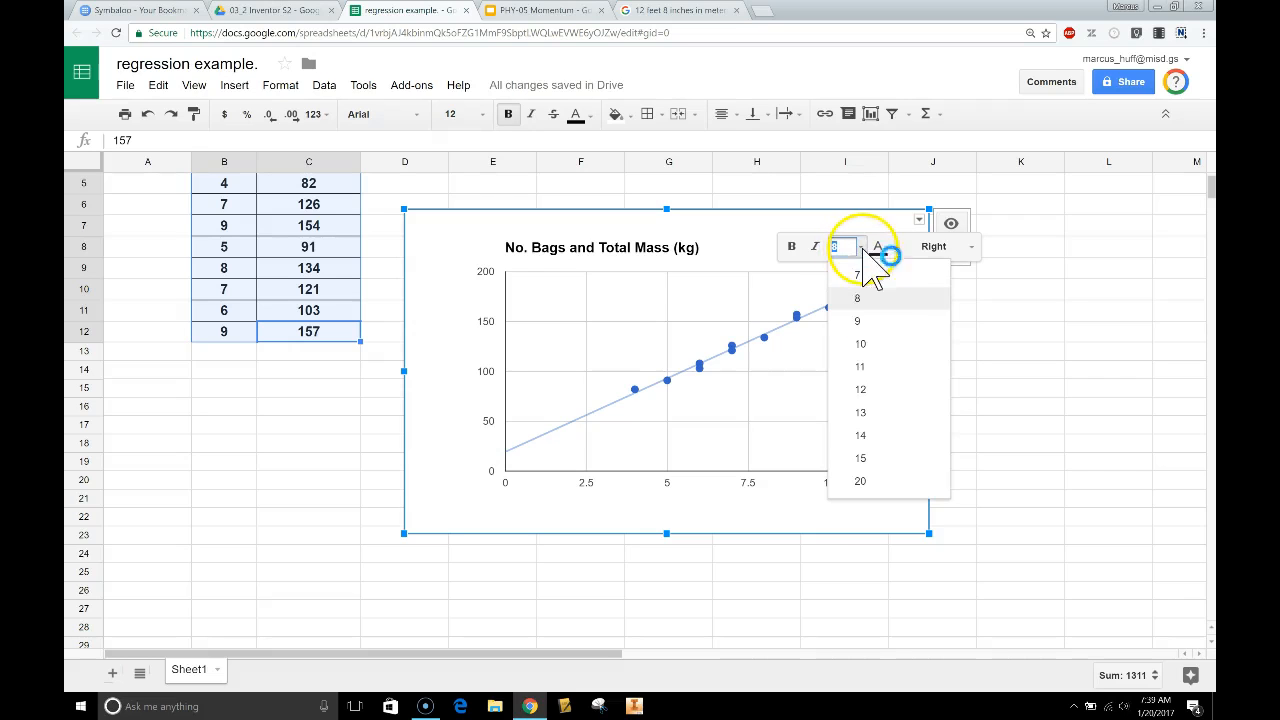
pyautogui.click(860, 321)
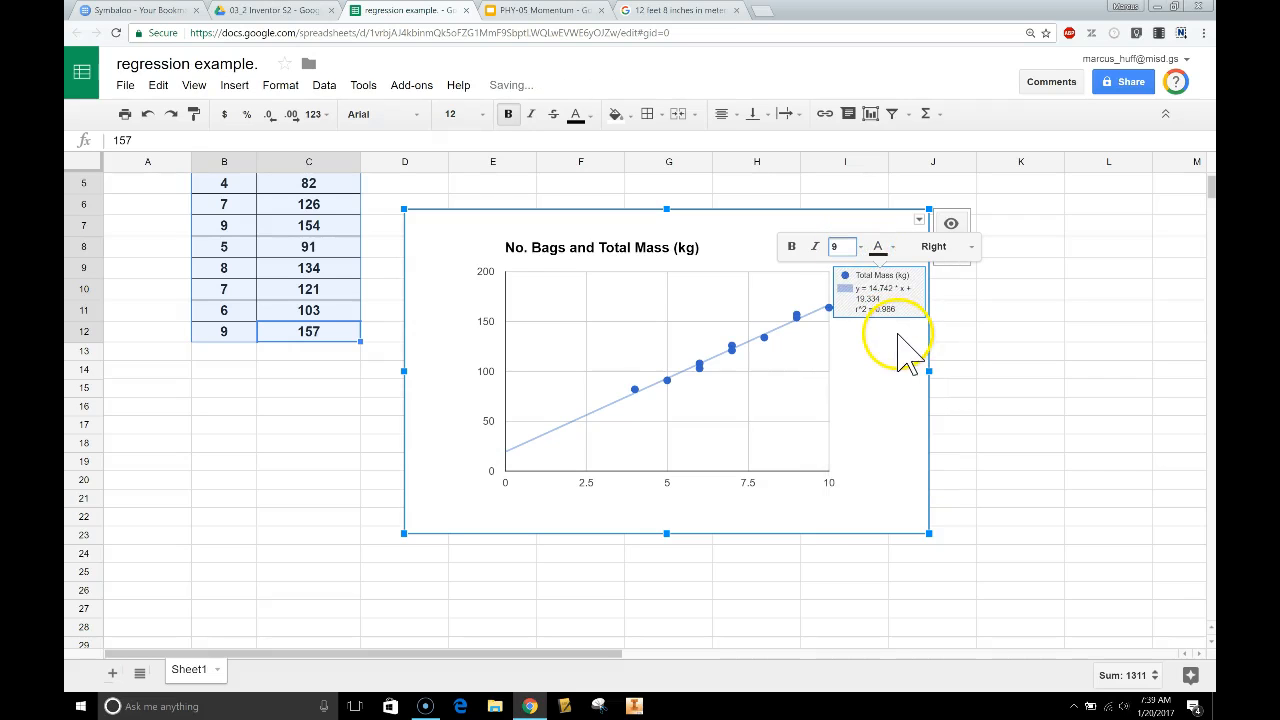
pyautogui.click(897, 395)
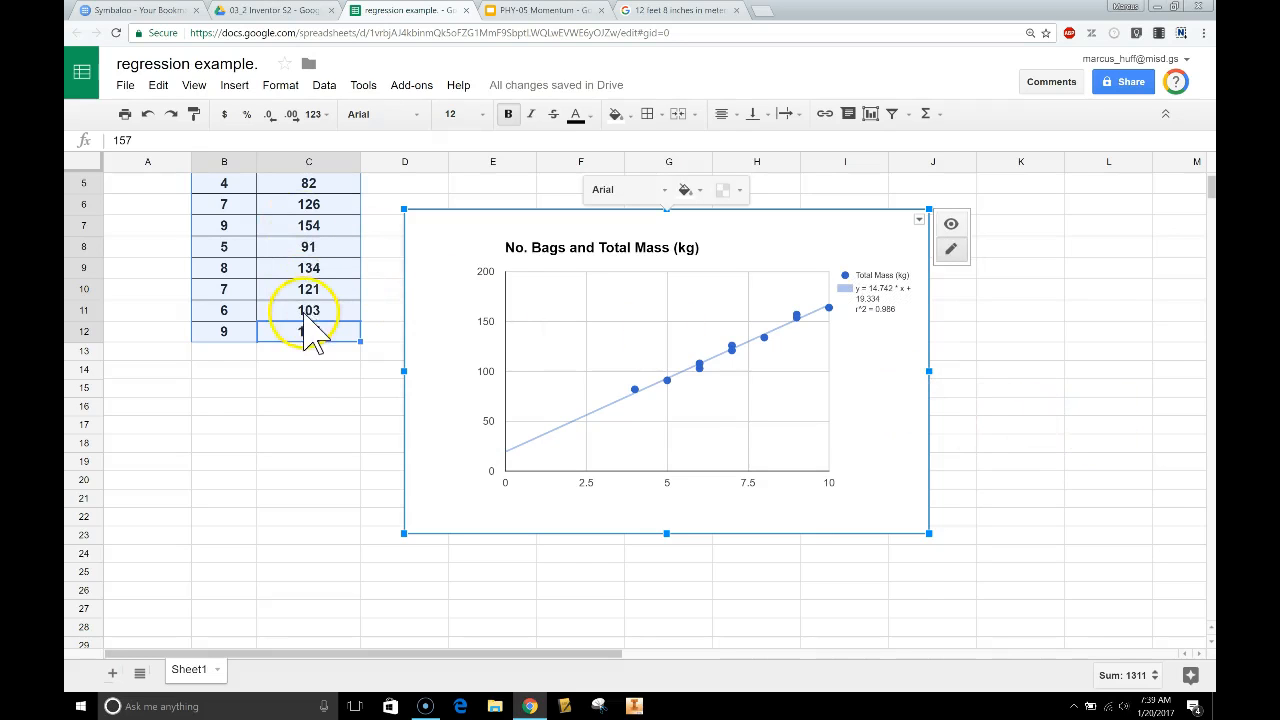
pyautogui.scroll(2, 313, 335)
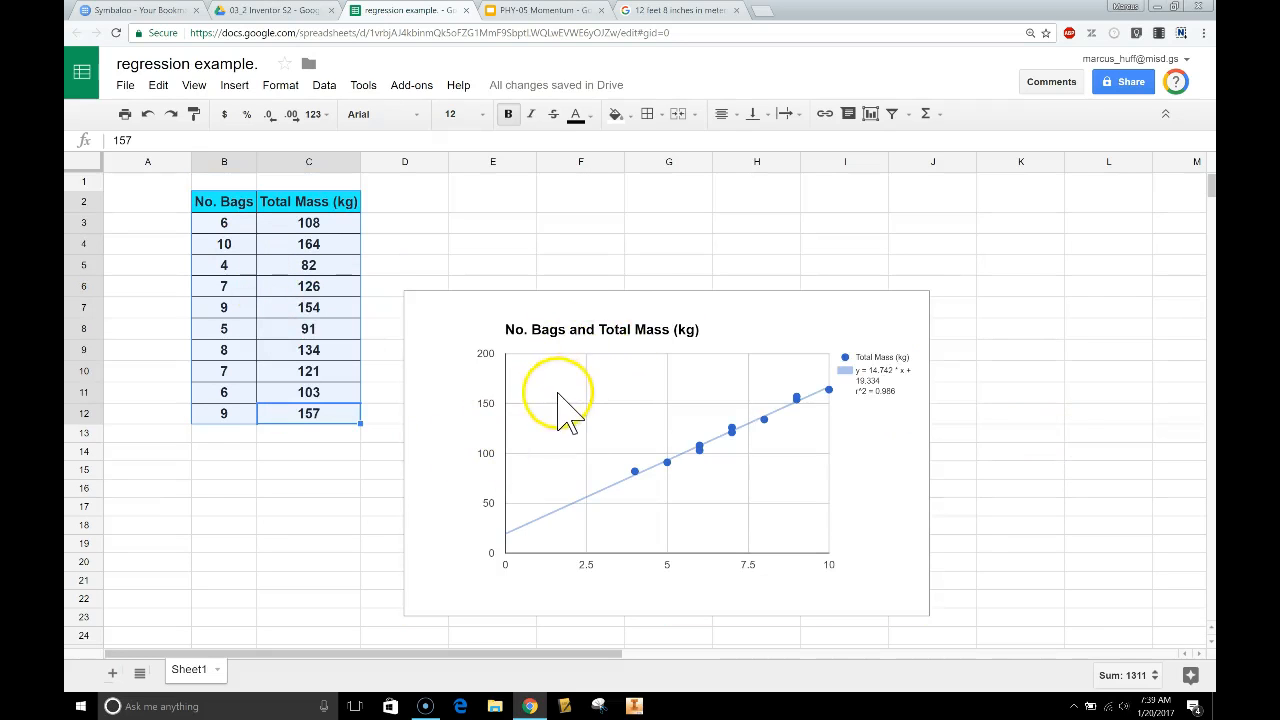